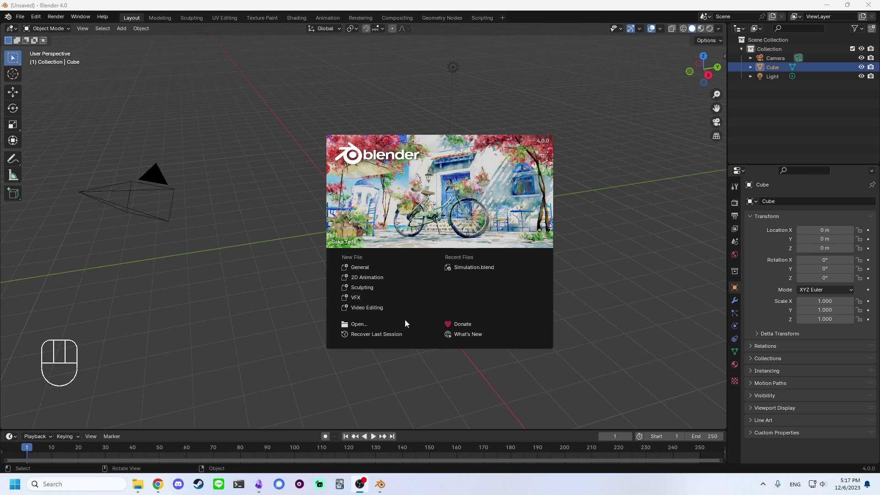
# - Close the splash screen and maximize the 3D viewport with Ctrl+Space
pyautogui.click(594, 223)
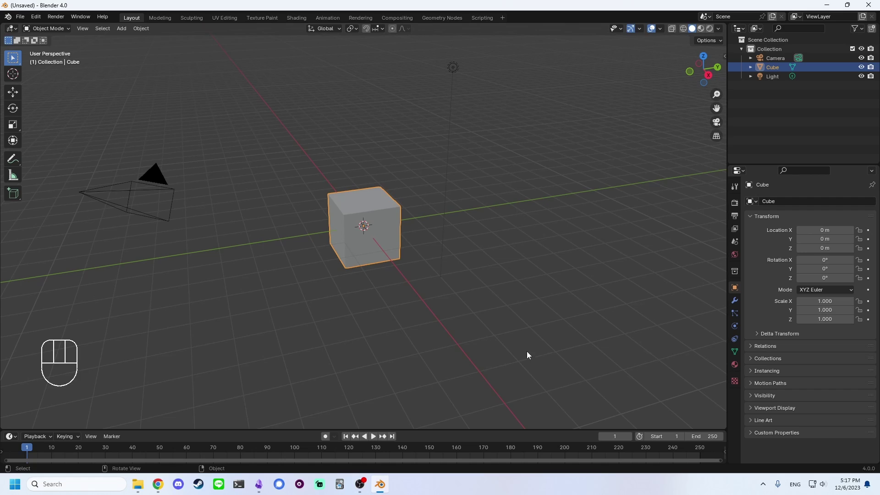
pyautogui.press('ctrl')
pyautogui.hotkey('ctrl', 'space')
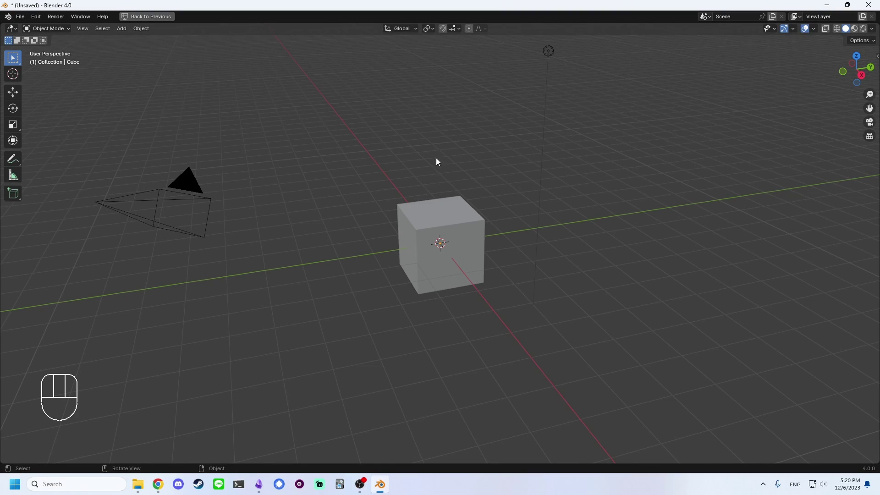
pyautogui.hotkey('ctrl', 'space')
pyautogui.hotkey('ctrl', 'space')
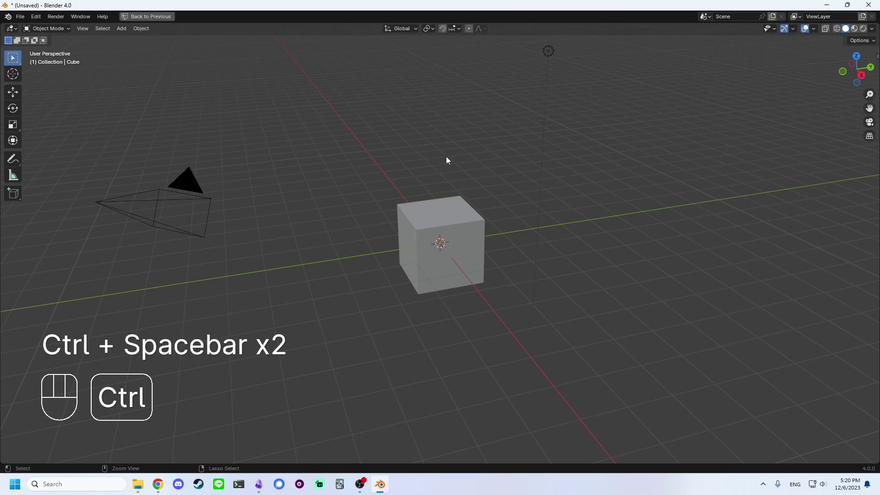
pyautogui.hotkey('ctrl', 'space')
pyautogui.hotkey('ctrl', 'space')
# - Orbit around the cube, then pan so the cube and camera sit right of centre
pyautogui.moveTo(445, 156); pyautogui.dragTo(589, 268, button='middle')
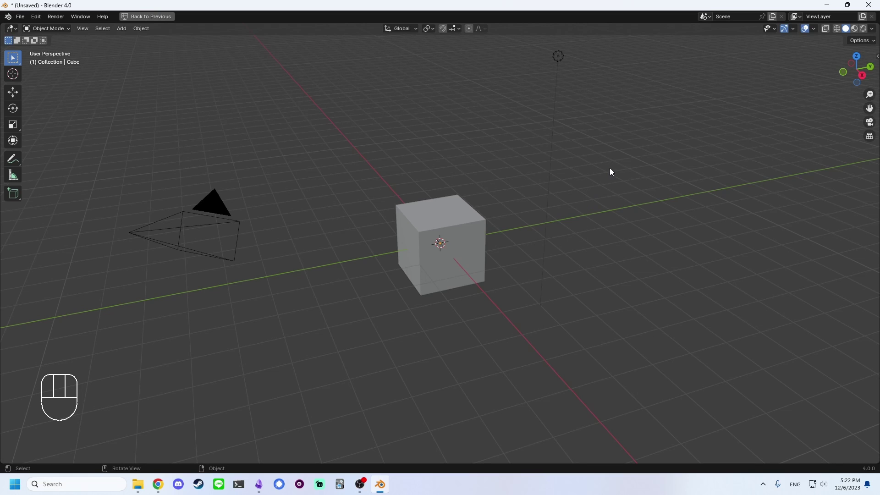
pyautogui.moveTo(610, 168); pyautogui.dragTo(580, 234, button='middle')
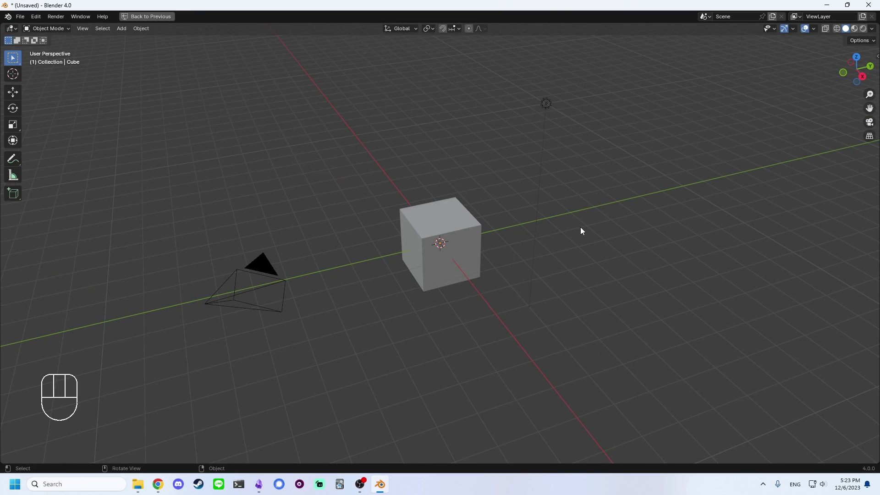
pyautogui.press('shift')
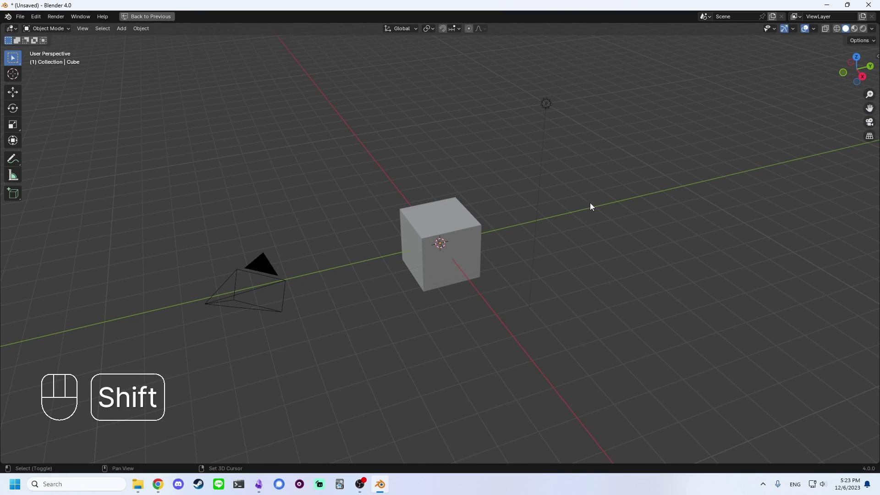
pyautogui.keyDown('shift'); pyautogui.moveTo(590, 206); pyautogui.dragTo(468, 258, button='middle'); pyautogui.keyUp('shift')
pyautogui.keyDown('shift'); pyautogui.moveTo(634, 222); pyautogui.dragTo(500, 244, button='middle'); pyautogui.keyUp('shift')
pyautogui.moveTo(585, 220); pyautogui.dragTo(387, 165, button='middle')
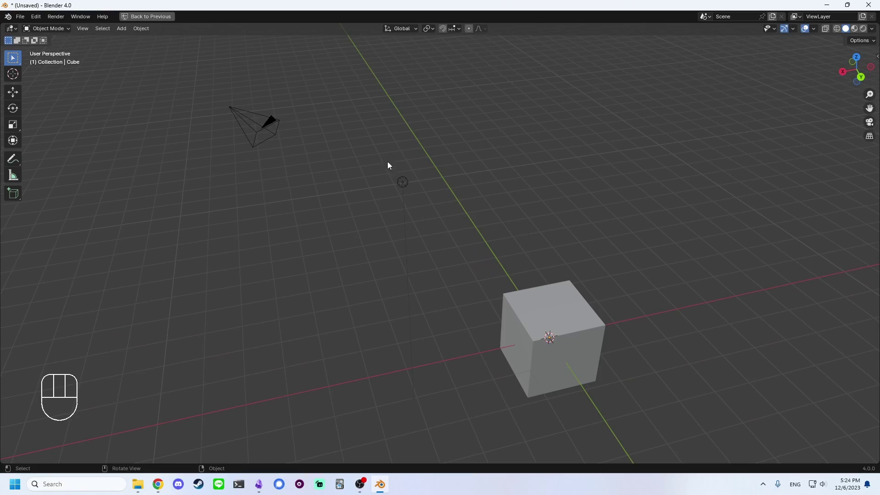
pyautogui.keyDown('shift'); pyautogui.moveTo(342, 147); pyautogui.dragTo(735, 216, button='middle'); pyautogui.keyUp('shift')
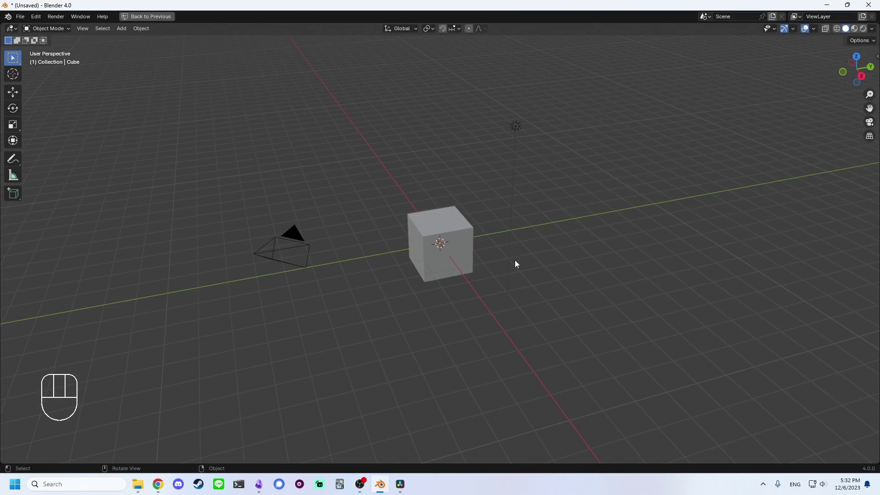
pyautogui.scroll(7, 479, 248)
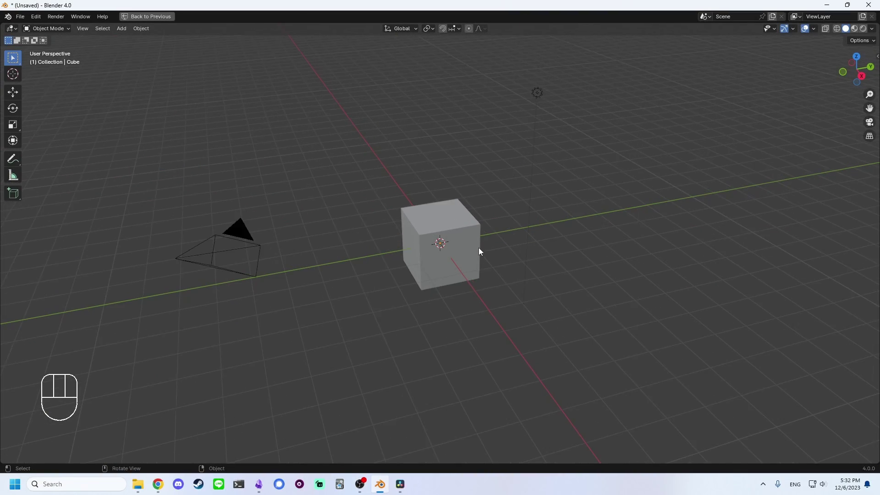
pyautogui.scroll(-5, 474, 249)
pyautogui.scroll(5, 476, 251)
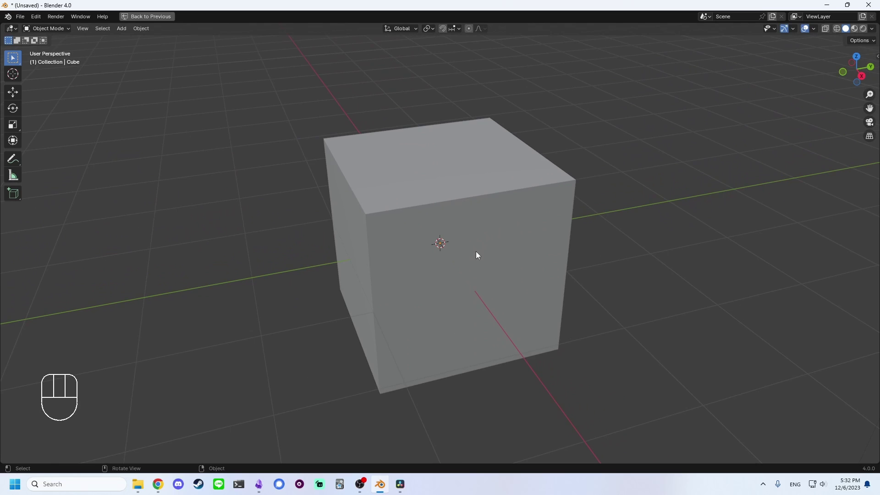
pyautogui.moveTo(458, 256); pyautogui.dragTo(349, 257, button='middle')
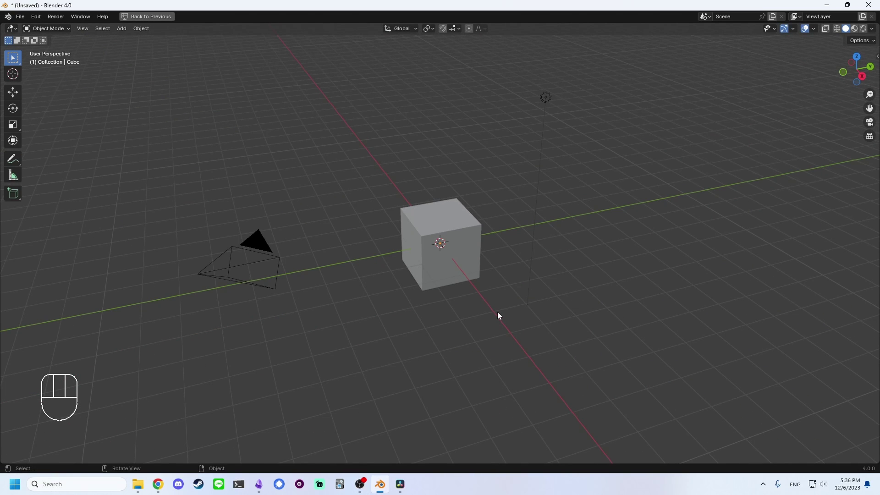
pyautogui.moveTo(502, 270); pyautogui.dragTo(438, 198, button='middle')
pyautogui.moveTo(298, 209); pyautogui.dragTo(515, 237, button='middle')
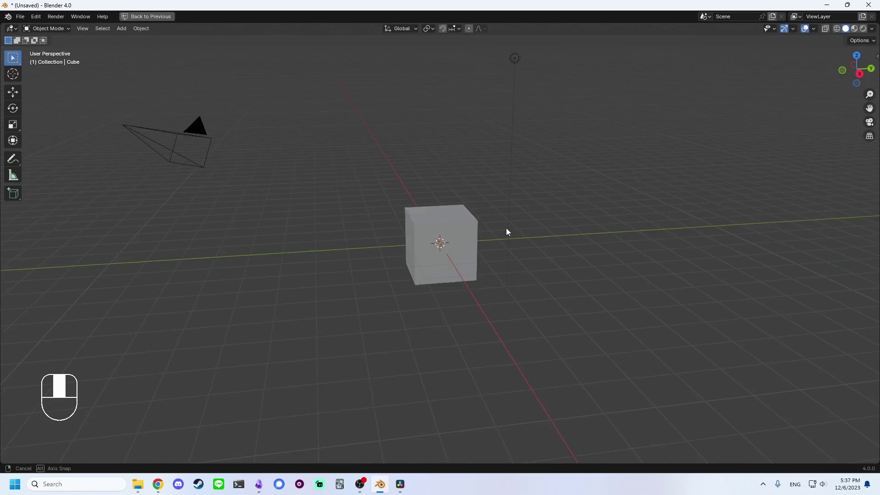
pyautogui.moveTo(506, 227); pyautogui.dragTo(490, 345, button='middle')
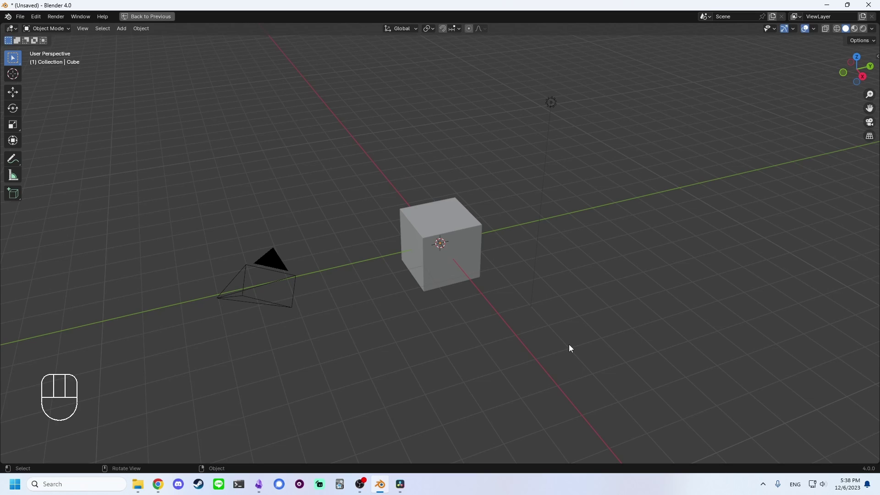
pyautogui.press('KP_1')
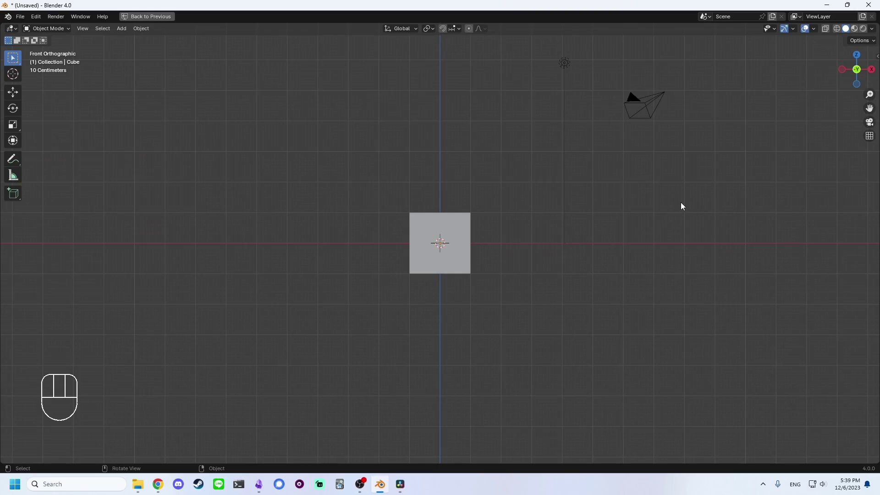
pyautogui.press('KP_3')
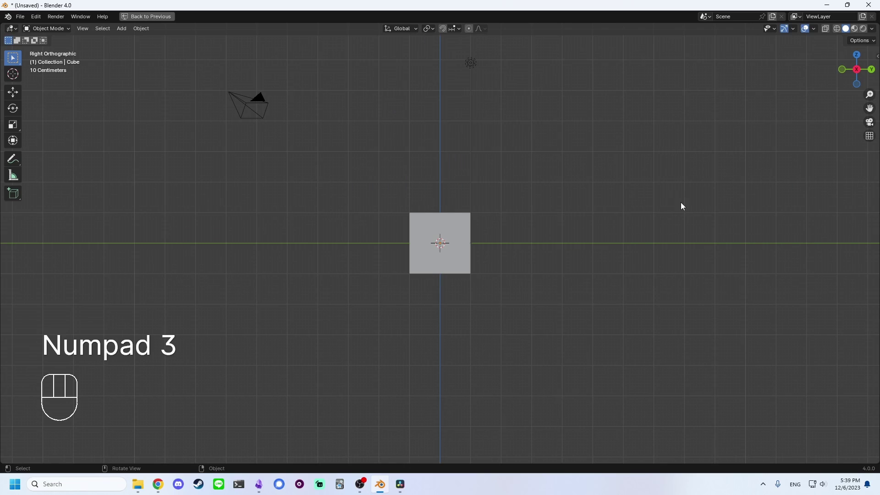
pyautogui.press('KP_7')
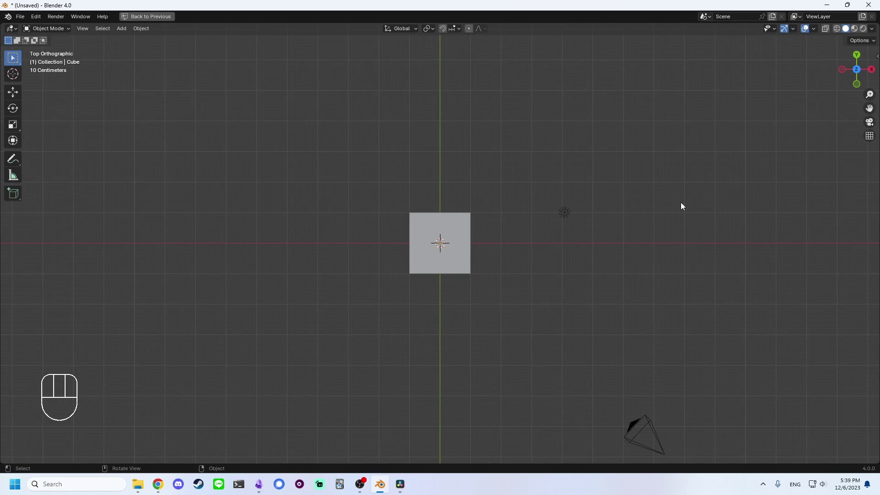
pyautogui.press('KP_9')
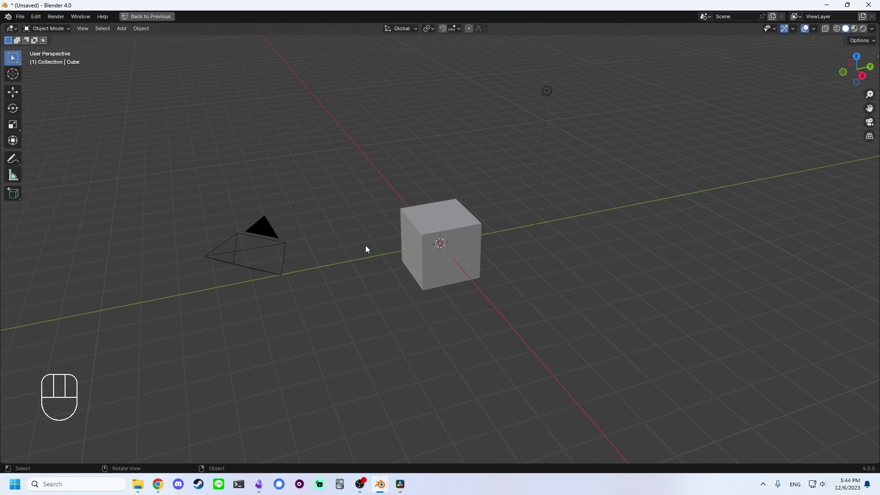
pyautogui.press('KP_7')
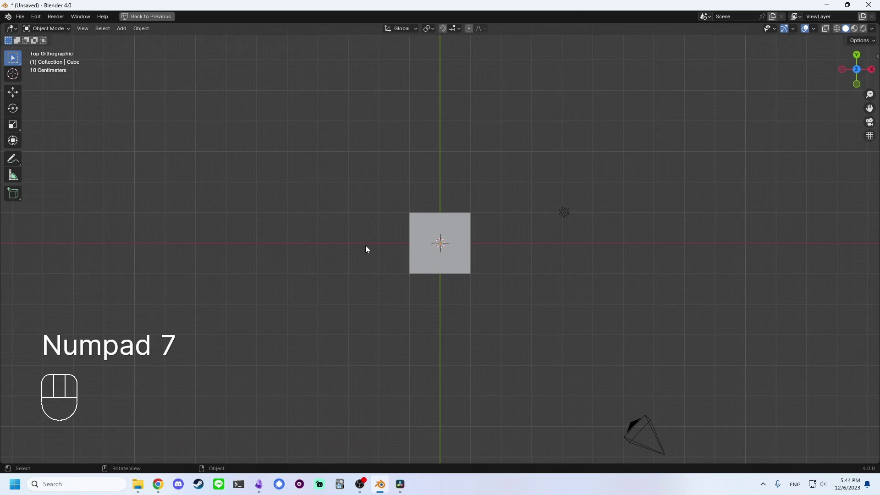
pyautogui.press('KP_9')
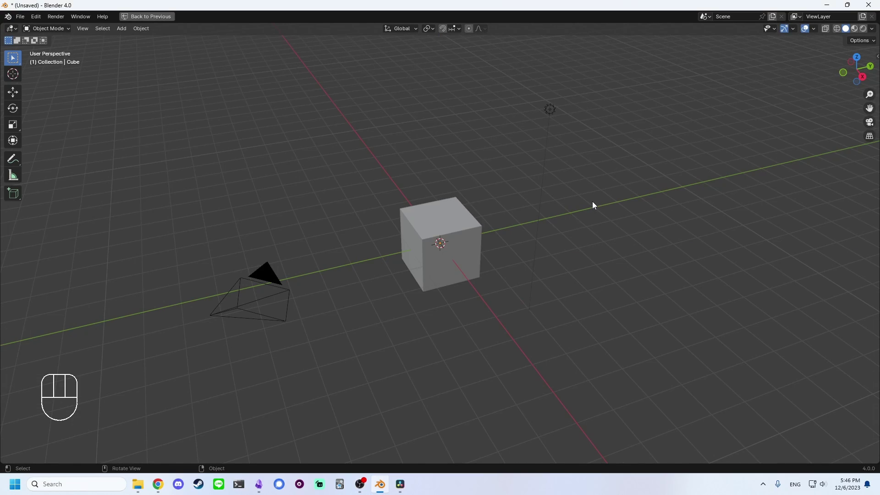
pyautogui.press('alt')
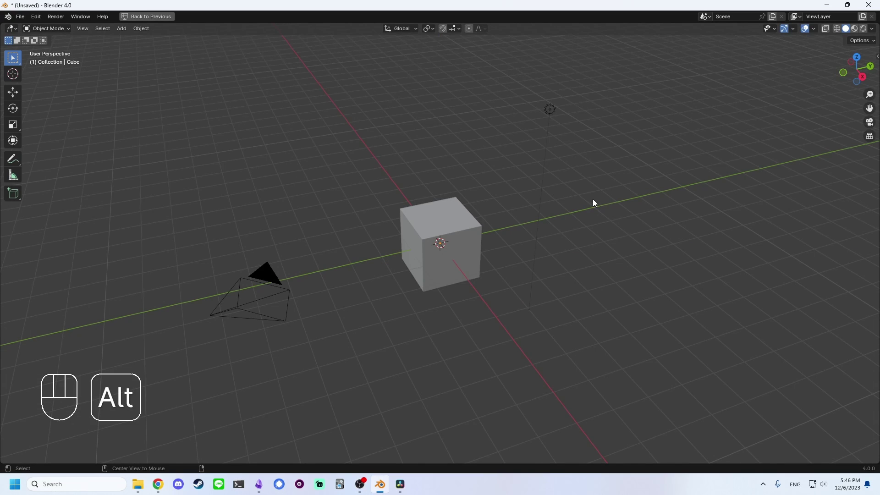
pyautogui.keyDown('alt'); pyautogui.moveTo(431, 121); pyautogui.dragTo(445, 227, button='middle'); pyautogui.keyUp('alt')
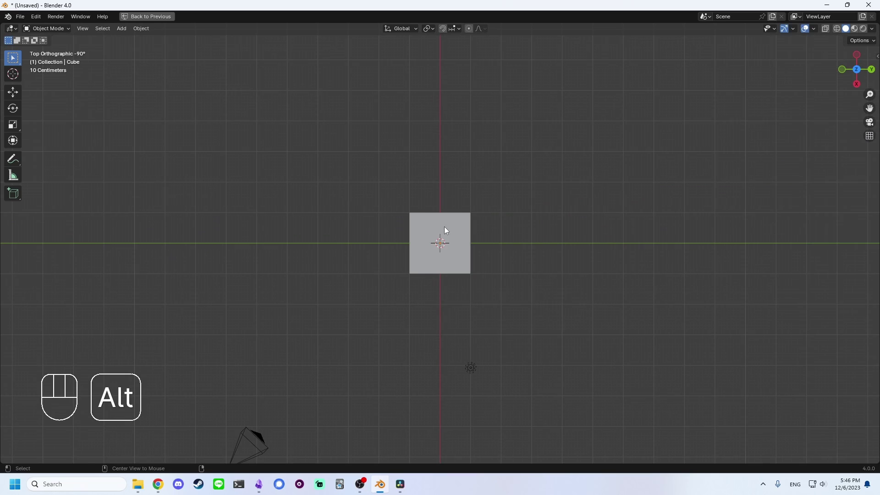
pyautogui.keyDown('alt'); pyautogui.moveTo(442, 290); pyautogui.dragTo(423, 186, button='middle'); pyautogui.keyUp('alt')
pyautogui.keyDown('alt'); pyautogui.moveTo(359, 235); pyautogui.dragTo(375, 240, button='middle'); pyautogui.keyUp('alt')
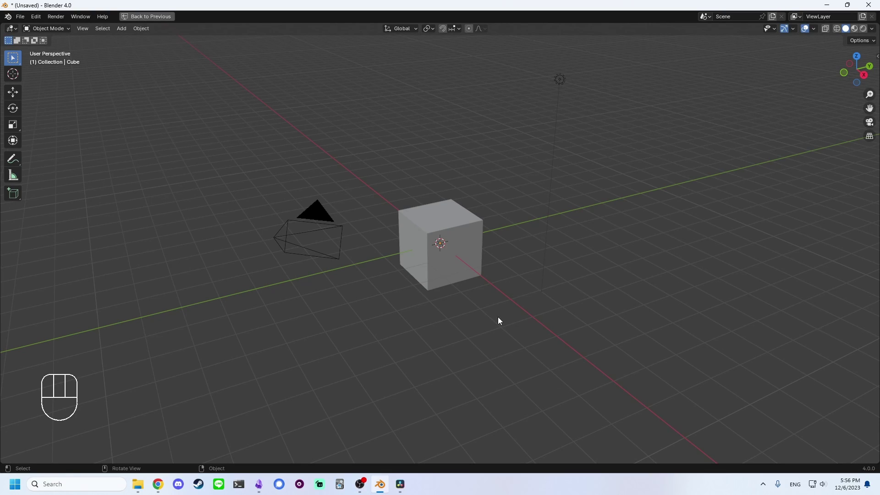
# - Snap to Front view, step-orbit with Numpad 6 and 8, then orbit around the cube
pyautogui.click(498, 317)
pyautogui.press('KP_1')
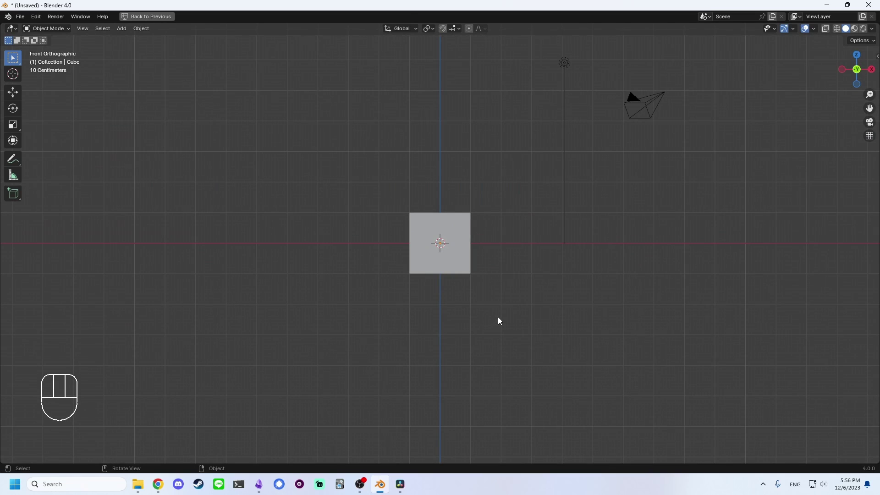
pyautogui.press('KP_6')
pyautogui.press('KP_6')
pyautogui.press('KP_6')
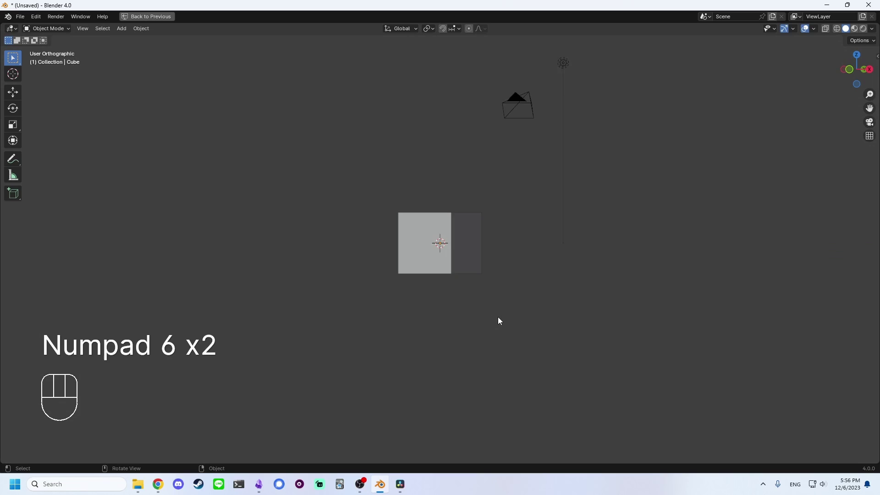
pyautogui.press('KP_8')
pyautogui.press('KP_8')
pyautogui.press('KP_8')
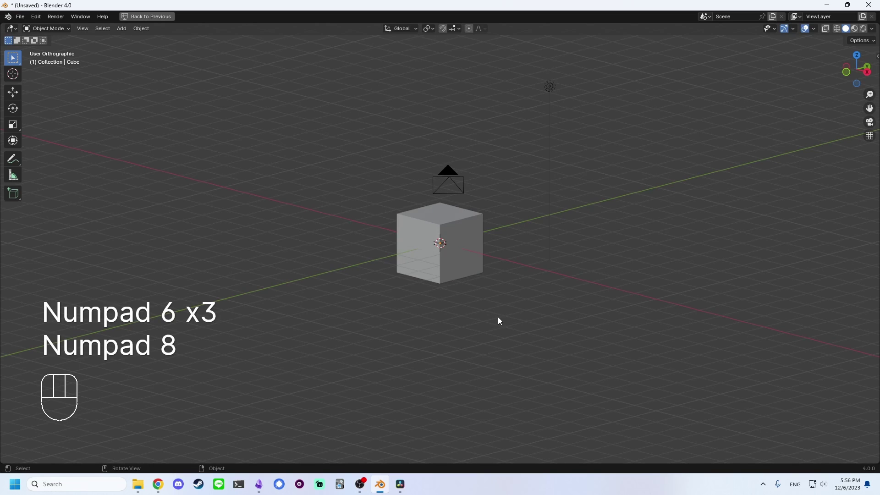
pyautogui.moveTo(498, 320); pyautogui.dragTo(489, 281, button='middle')
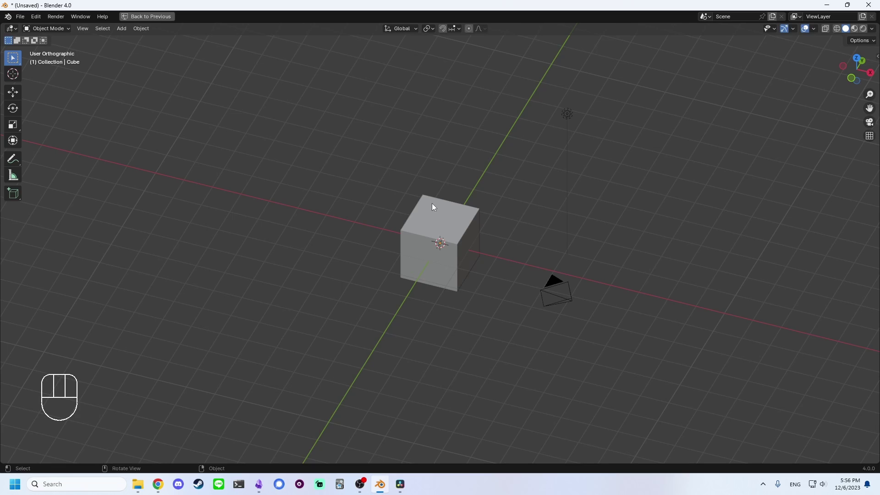
pyautogui.moveTo(488, 272); pyautogui.dragTo(445, 266, button='middle')
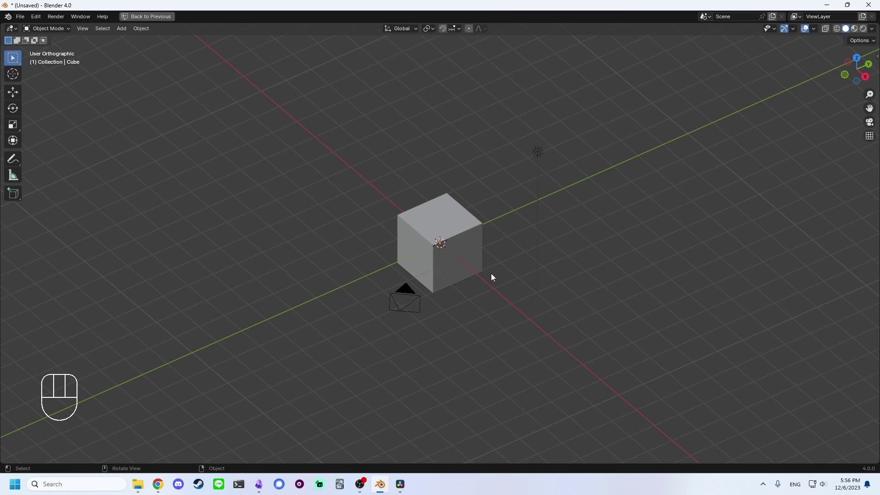
# - Toggle orthographic/perspective with Numpad 5, orbit, and select the cube
pyautogui.press('KP_5')
pyautogui.press('KP_5')
pyautogui.press('KP_5')
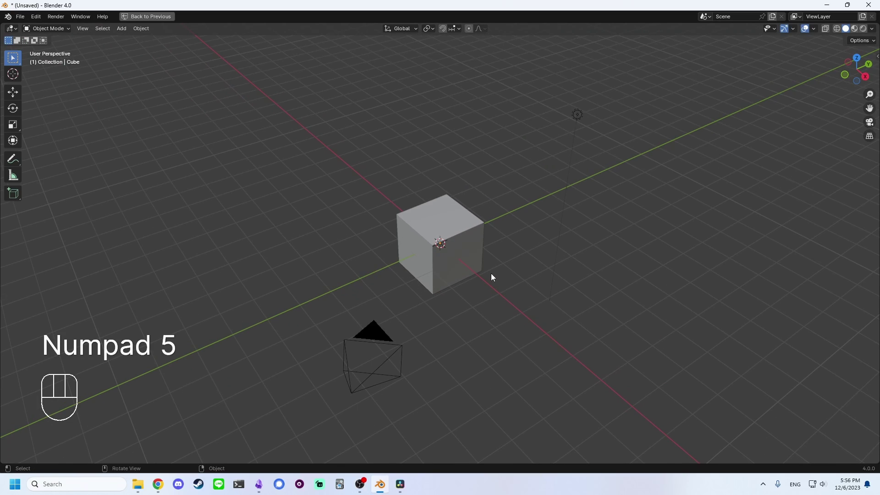
pyautogui.press('KP_5')
pyautogui.press('KP_5')
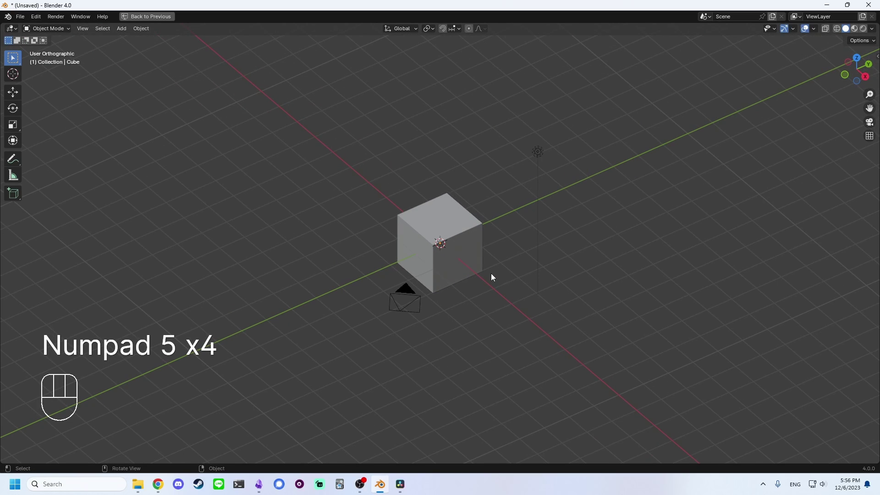
pyautogui.press('KP_5')
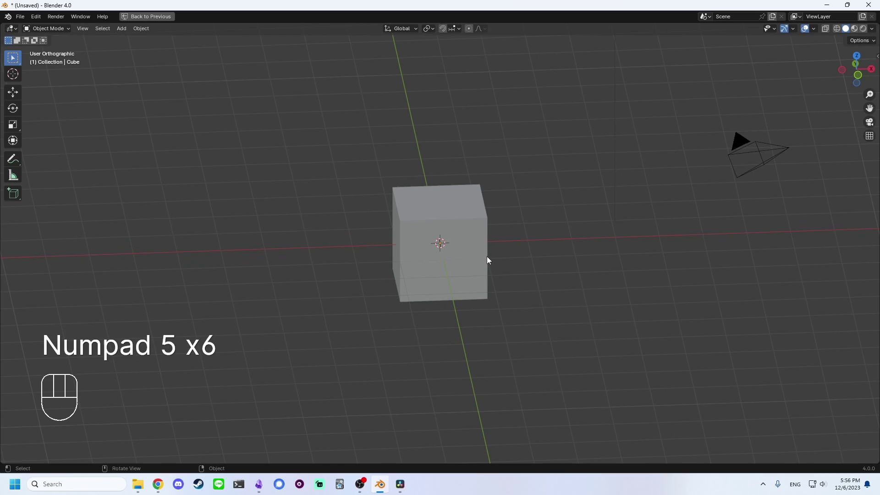
pyautogui.moveTo(487, 259); pyautogui.dragTo(471, 242, button='middle')
pyautogui.click(471, 242)
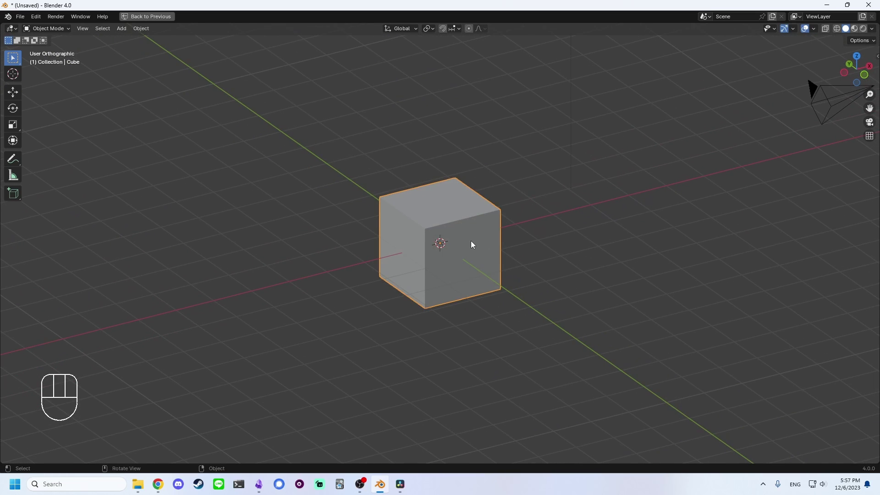
pyautogui.press('Tab')
pyautogui.press('1')
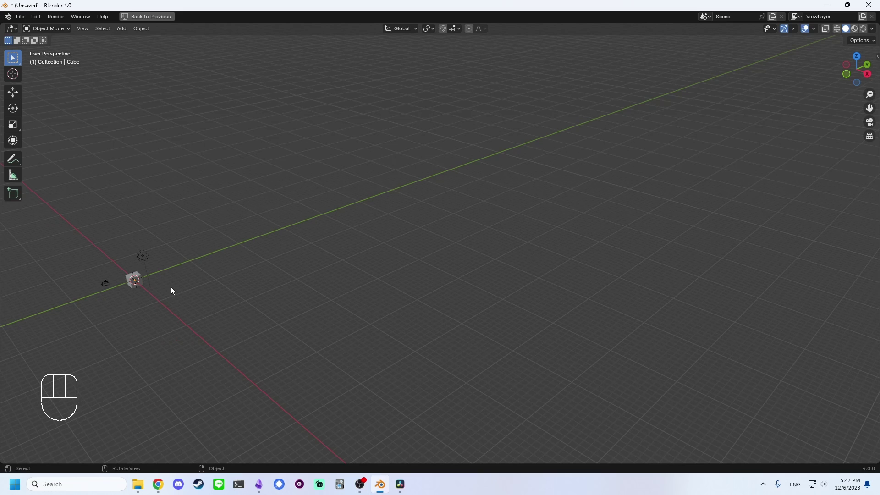
# - Select the cube, frame it with Numpad period, and orbit around it
pyautogui.click(131, 279)
pyautogui.press('KP_Decimal')
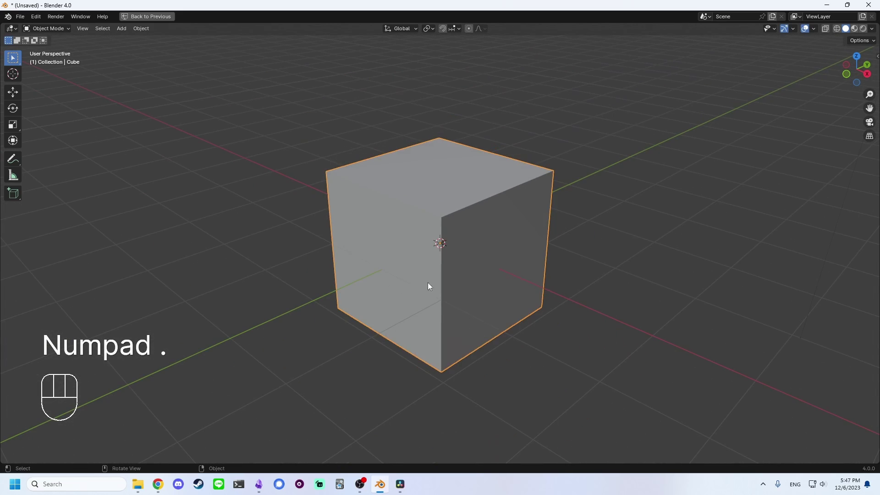
pyautogui.moveTo(428, 286); pyautogui.dragTo(614, 243, button='middle')
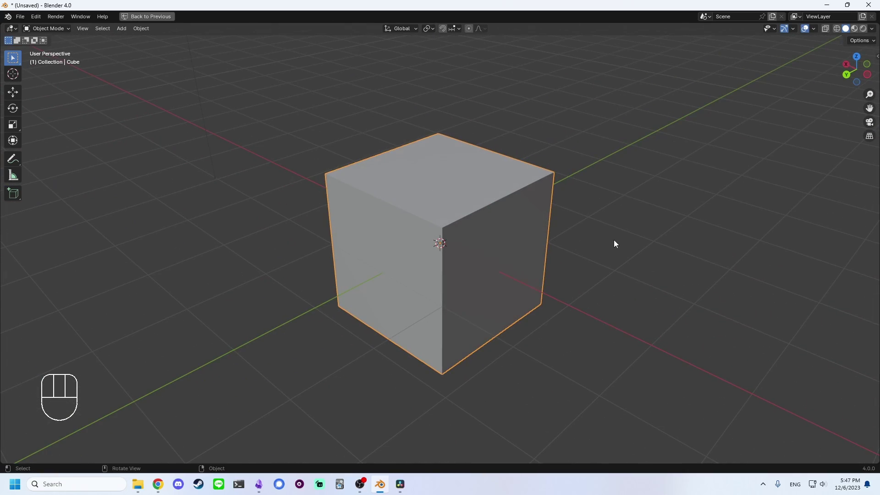
# - Run Frame Selected from the F3 search, then zoom far out from the scene
pyautogui.press('F3')
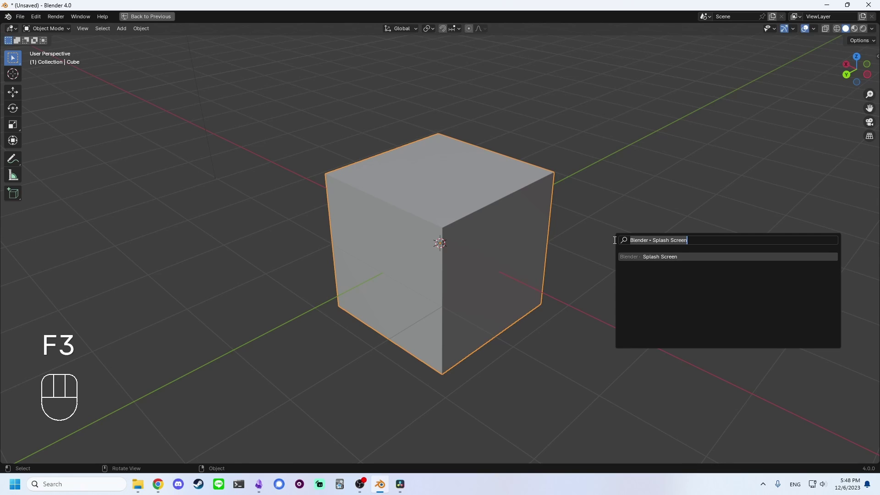
pyautogui.write('frame s')
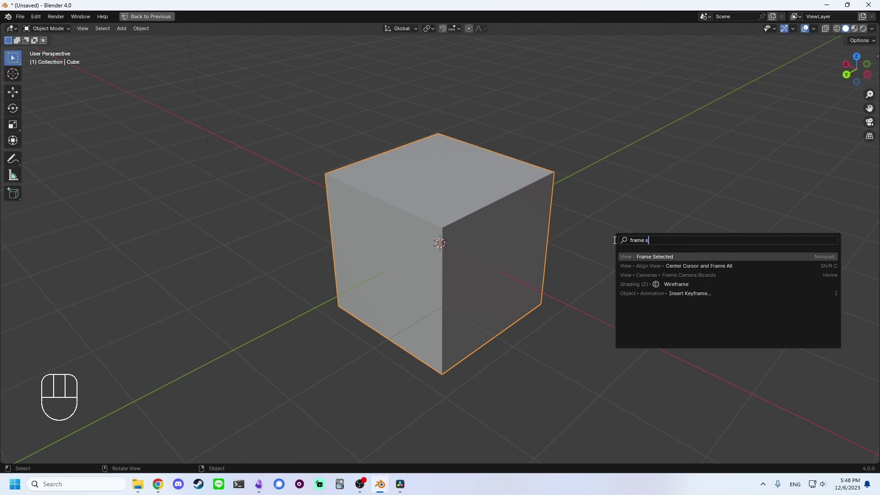
pyautogui.write('e')
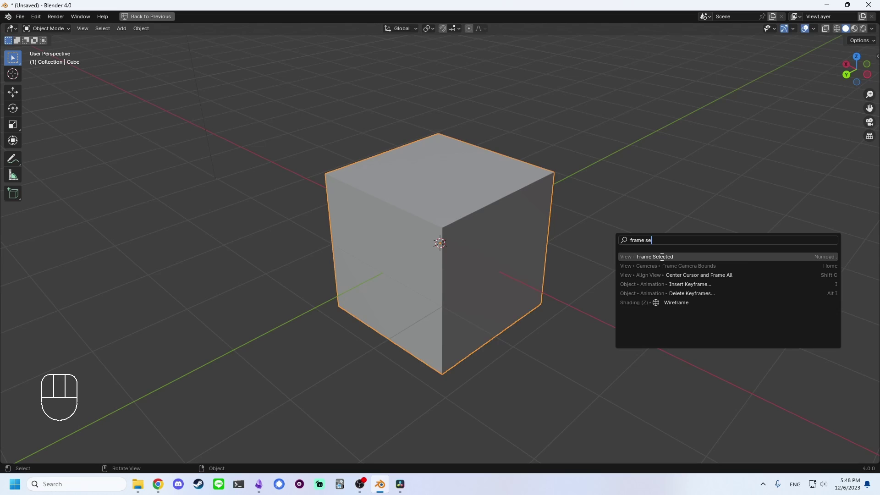
pyautogui.press('Return')
pyautogui.scroll(-10, 447, 240)
pyautogui.moveTo(444, 240); pyautogui.dragTo(424, 262, button='middle')
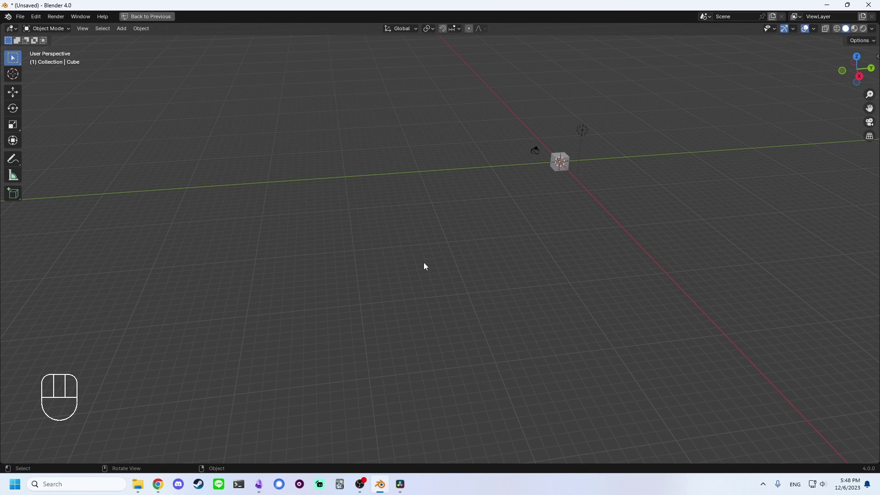
# - Frame all objects with Shift+C, orbit and pan around the cube, then reframe with Shift+C
pyautogui.hotkey('shift', 'c')
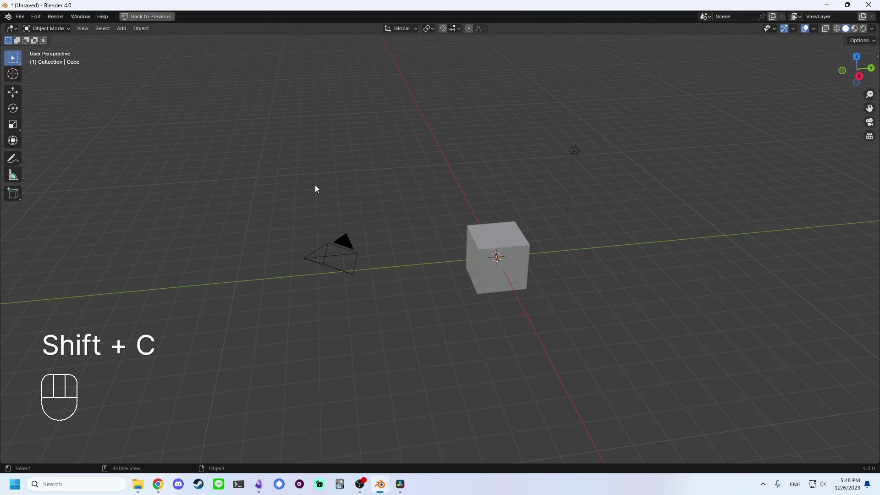
pyautogui.moveTo(354, 322); pyautogui.dragTo(426, 311, button='middle')
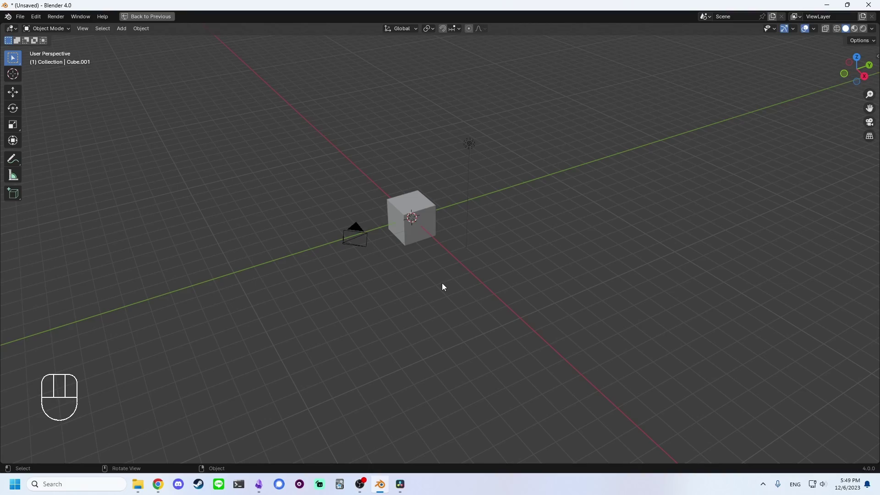
pyautogui.keyDown('shift'); pyautogui.moveTo(452, 279); pyautogui.dragTo(310, 292, button='middle'); pyautogui.keyUp('shift')
pyautogui.hotkey('shift', 'c')
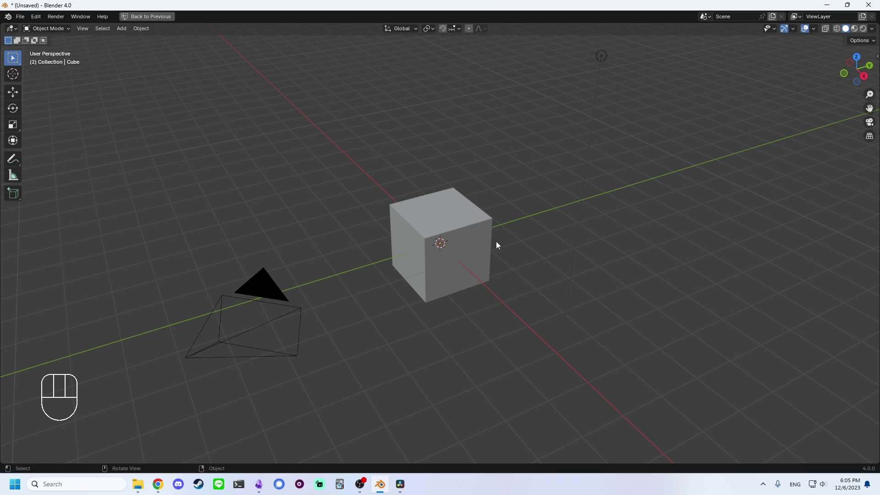
# - Isolate the cube in local view, then zoom and dolly toward it and back
pyautogui.click(463, 238)
pyautogui.press('KP_Divide')
pyautogui.scroll(5, 463, 237)
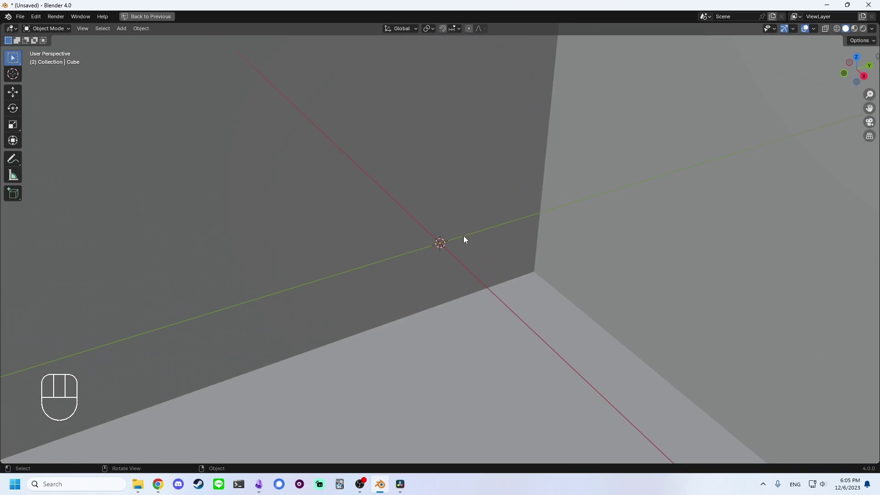
pyautogui.scroll(-5, 464, 238)
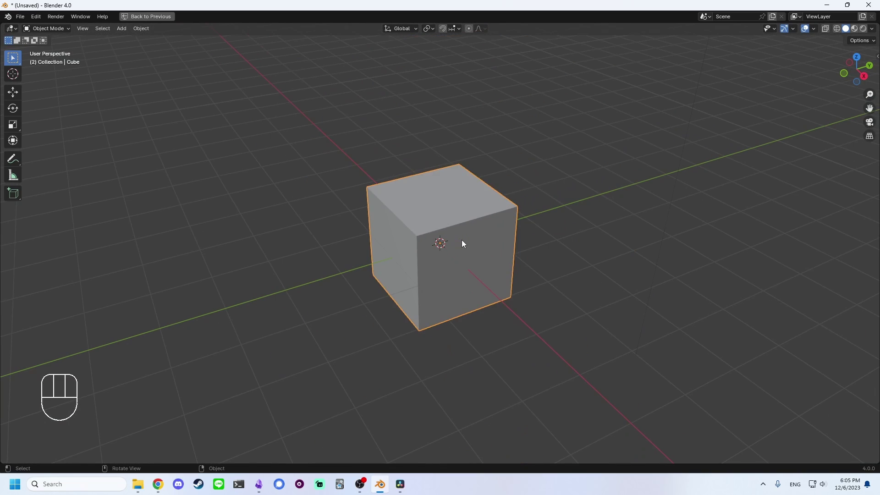
pyautogui.scroll(1, 462, 243)
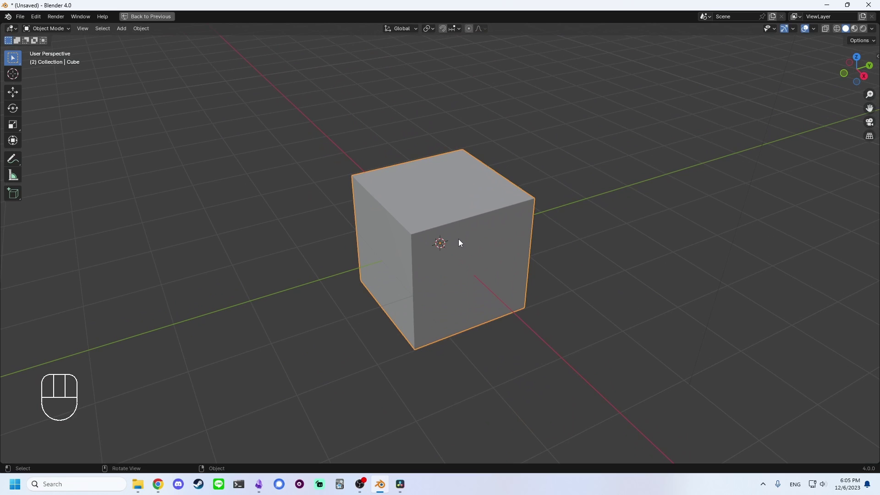
pyautogui.hotkey('ctrl', 'shift')
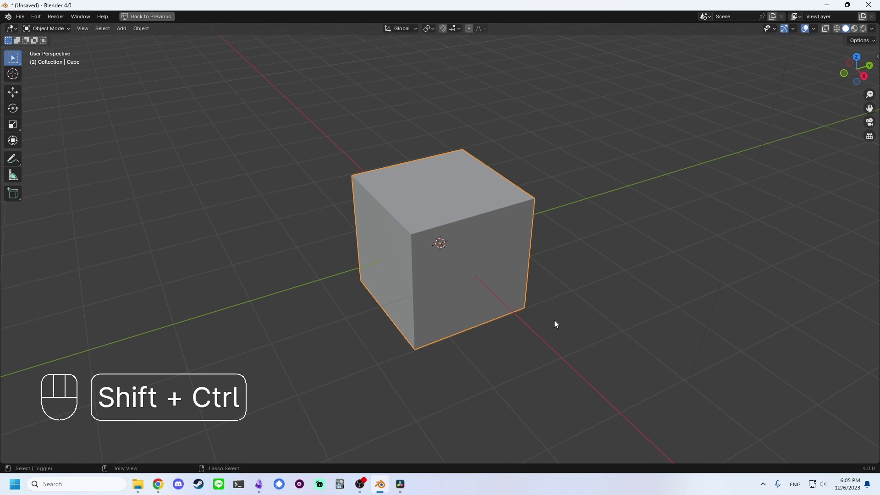
pyautogui.keyDown('ctrl'); pyautogui.keyDown('shift'); pyautogui.moveTo(554, 324); pyautogui.dragTo(481, 309, button='middle'); pyautogui.keyUp('shift'); pyautogui.keyUp('ctrl')
# - Snap to Front view, deselect the cube, and roll the view in 15° steps with Shift+Numpad 4
pyautogui.press('KP_1')
pyautogui.click(172, 279)
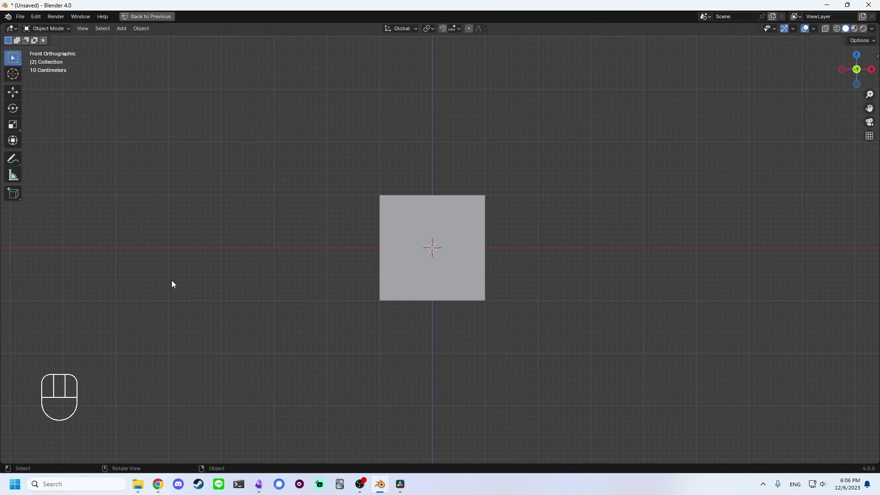
pyautogui.press('shift')
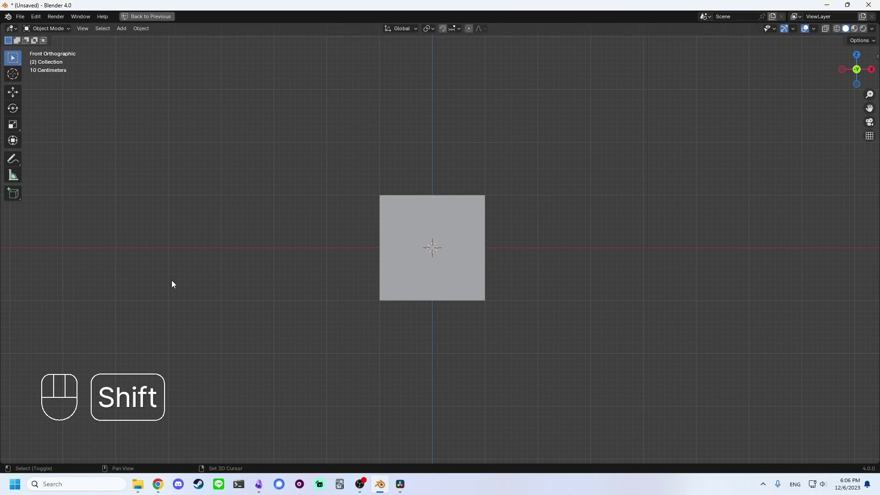
pyautogui.press('shift+KP_4')
pyautogui.press('shift+KP_4')
pyautogui.press('shift+KP_4')
pyautogui.press('shift+KP_4')
pyautogui.press('shift+KP_4')
pyautogui.press('shift+KP_4')
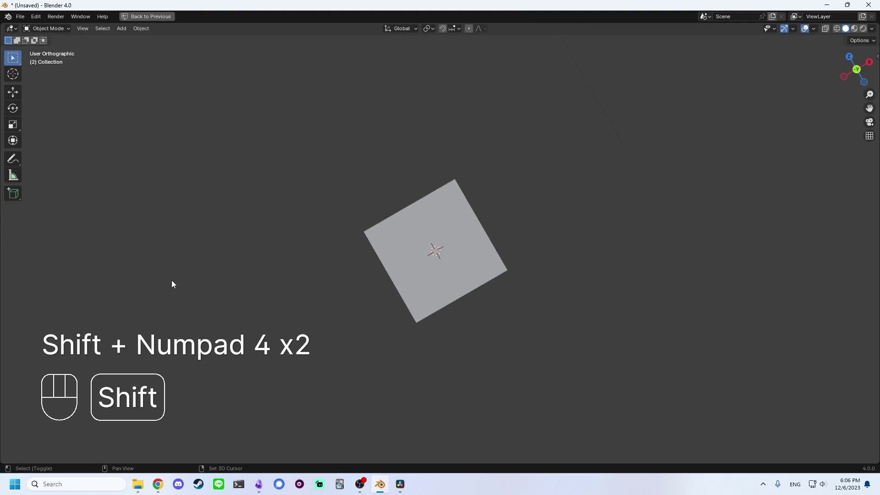
pyautogui.press('shift+KP_4')
pyautogui.press('shift+KP_4')
pyautogui.press('shift+KP_4')
pyautogui.press('shift+KP_4')
pyautogui.press('shift+KP_4')
pyautogui.press('shift+KP_4')
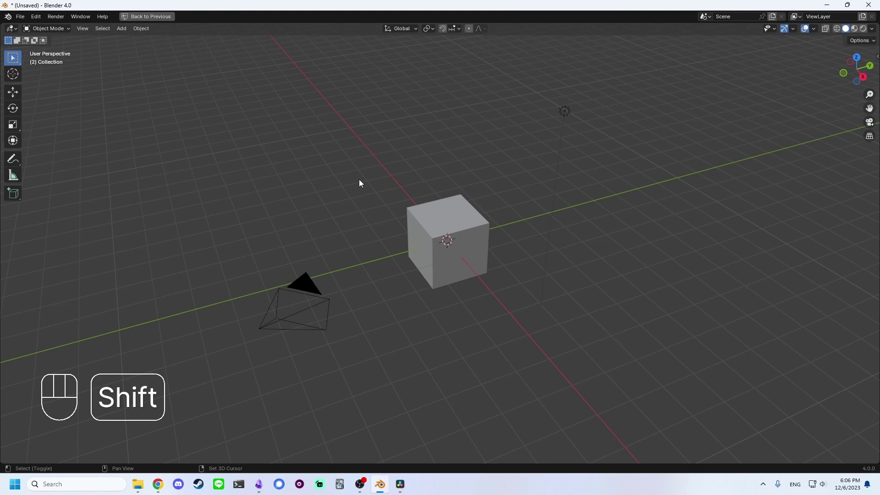
pyautogui.press('shift+KP_4')
pyautogui.press('shift+KP_4')
pyautogui.press('shift+KP_4')
pyautogui.press('shift+KP_4')
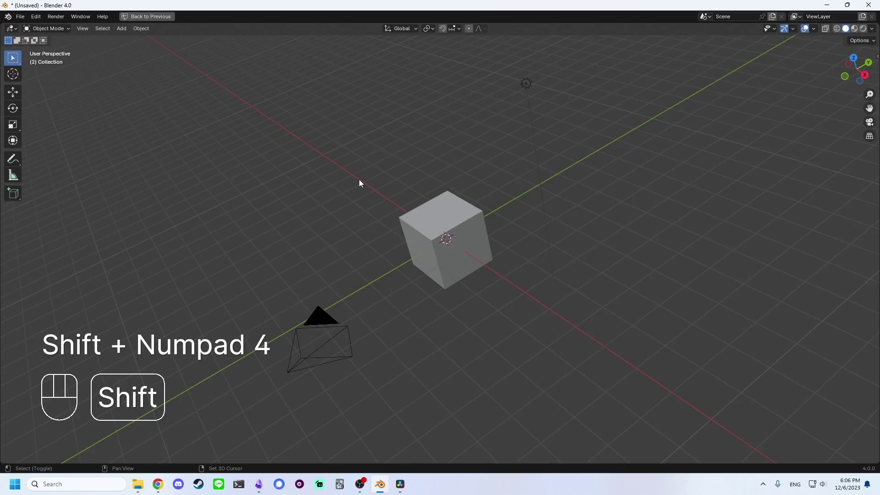
pyautogui.press('shift+KP_4')
pyautogui.press('shift+KP_4')
# - Zoom out, switch to Right view with Numpad 3, and orbit back into perspective
pyautogui.scroll(-3, 328, 181)
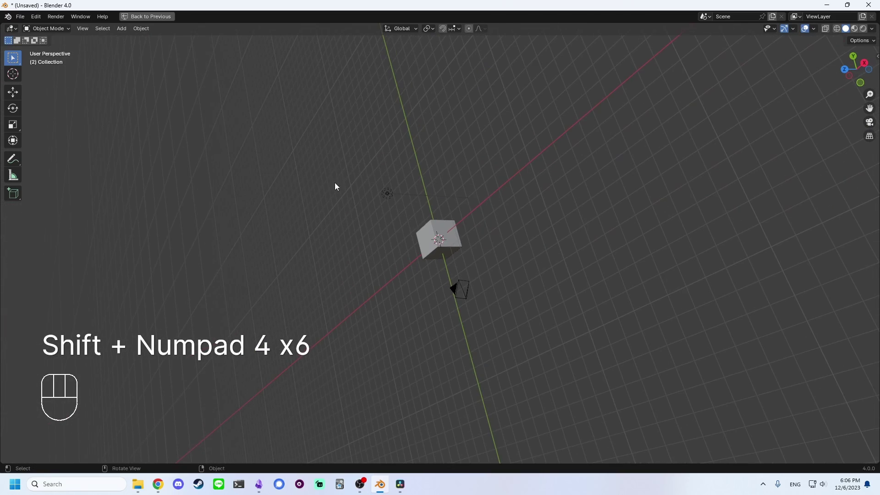
pyautogui.moveTo(336, 186); pyautogui.dragTo(334, 208, button='middle')
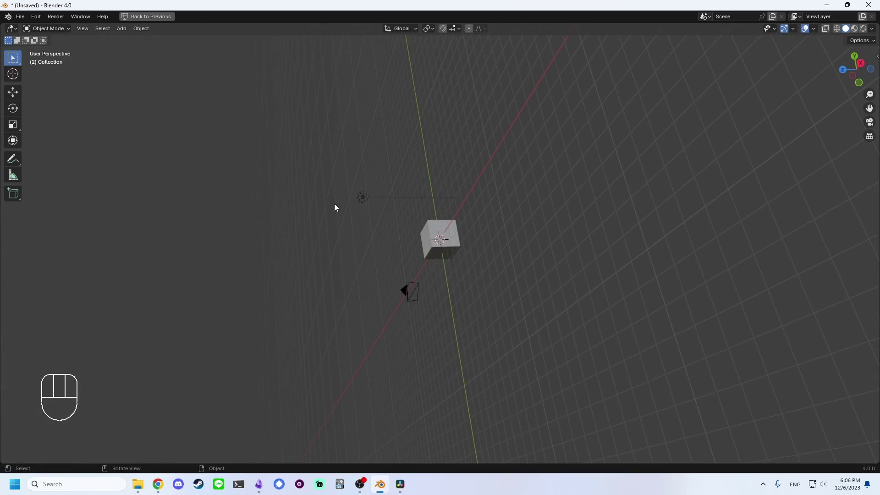
pyautogui.press('KP_3')
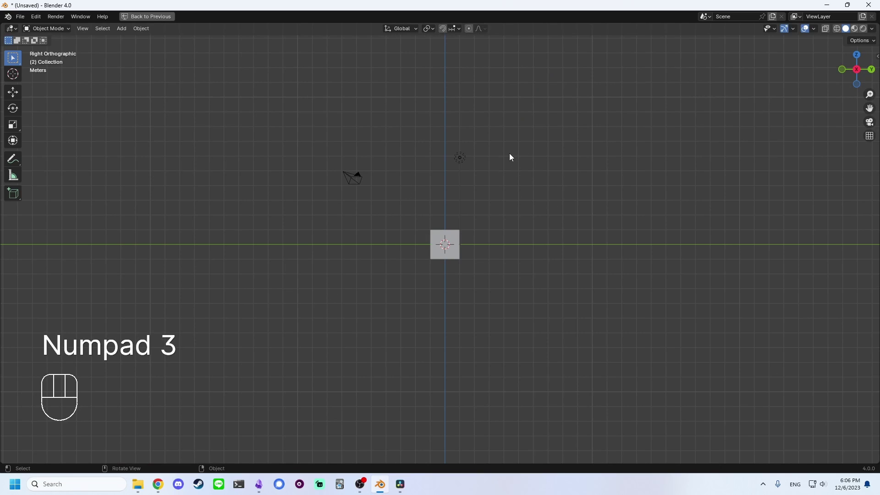
pyautogui.moveTo(510, 157); pyautogui.dragTo(320, 194, button='middle')
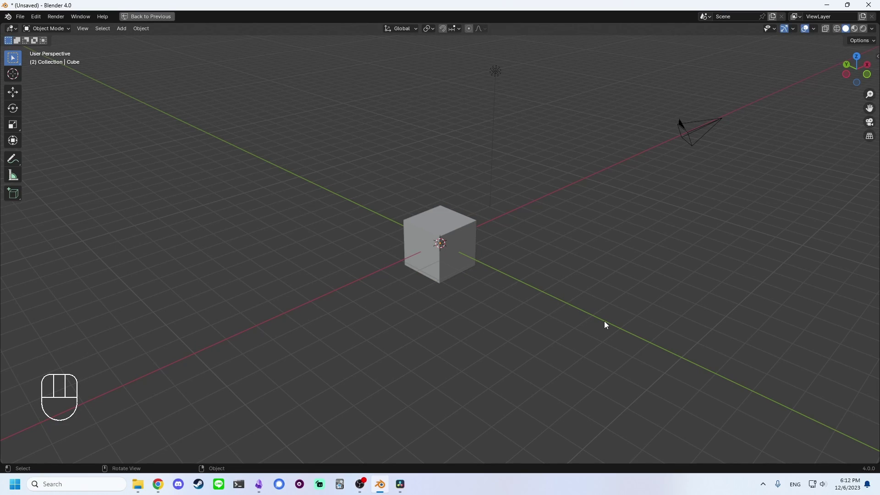
# - Start Walk Navigation from the F3 command search
pyautogui.press('F3')
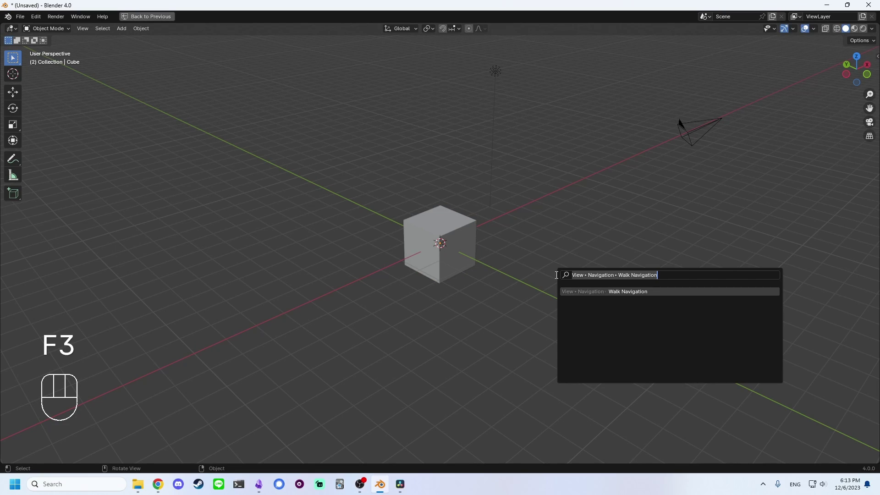
pyautogui.write('walk na')
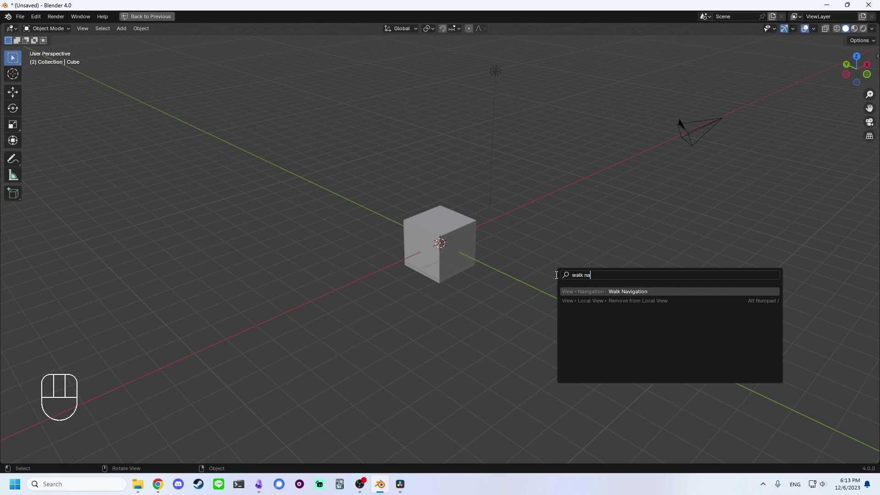
pyautogui.press('Return')
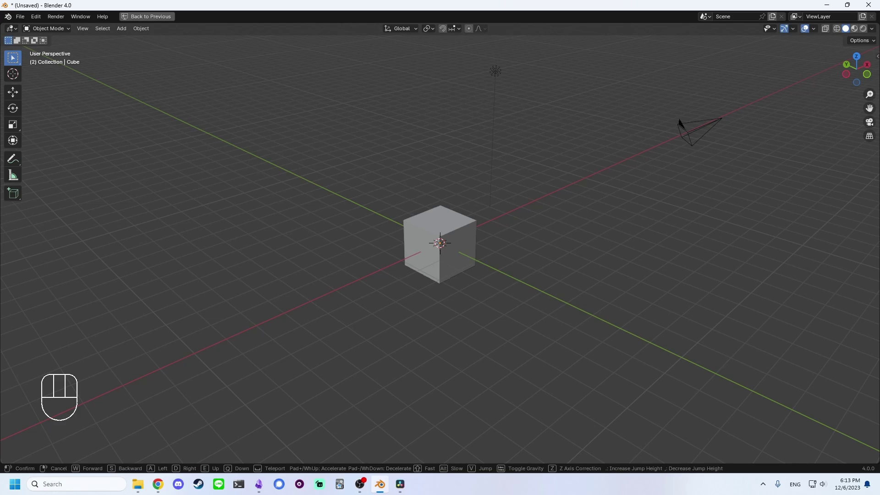
pyautogui.moveTo(440, 243)
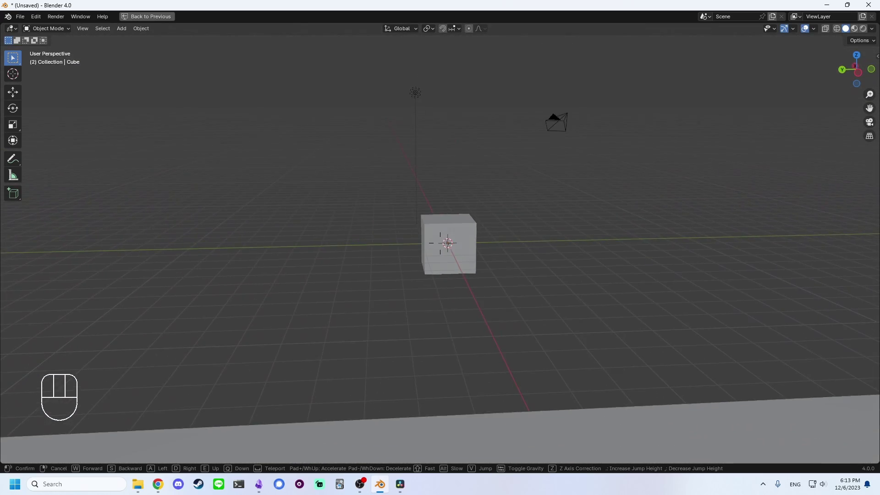
# - Fly past and up above the cube with Q and E, then exit with Esc
pyautogui.press('q')
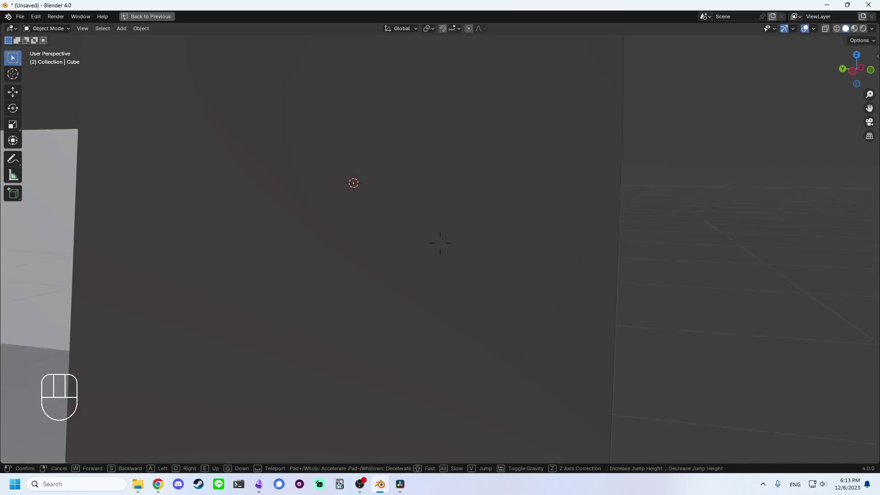
pyautogui.press('e')
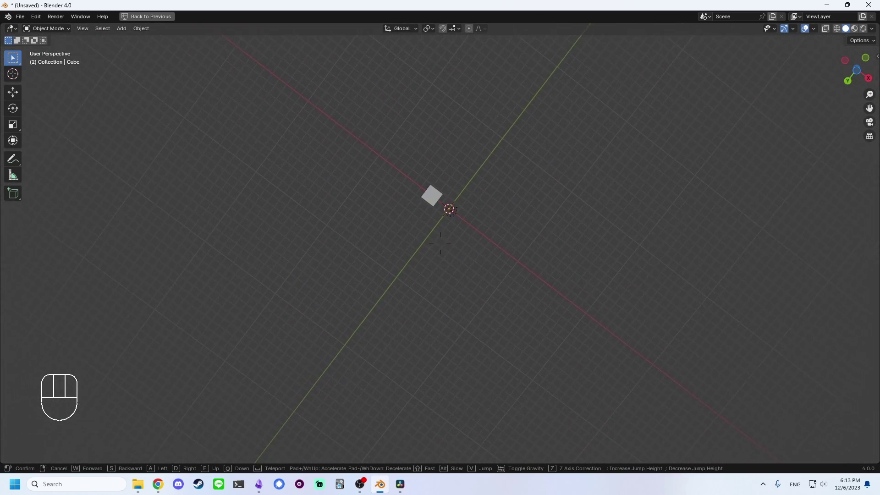
pyautogui.press('e')
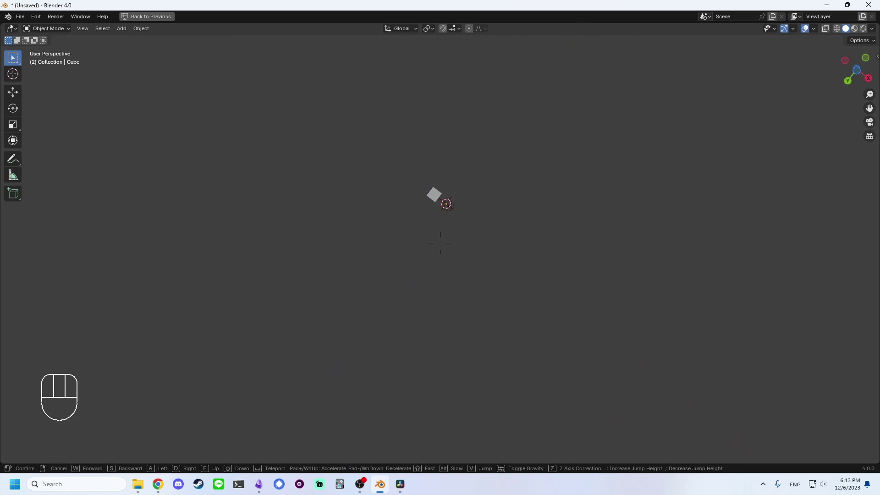
pyautogui.press('Escape')
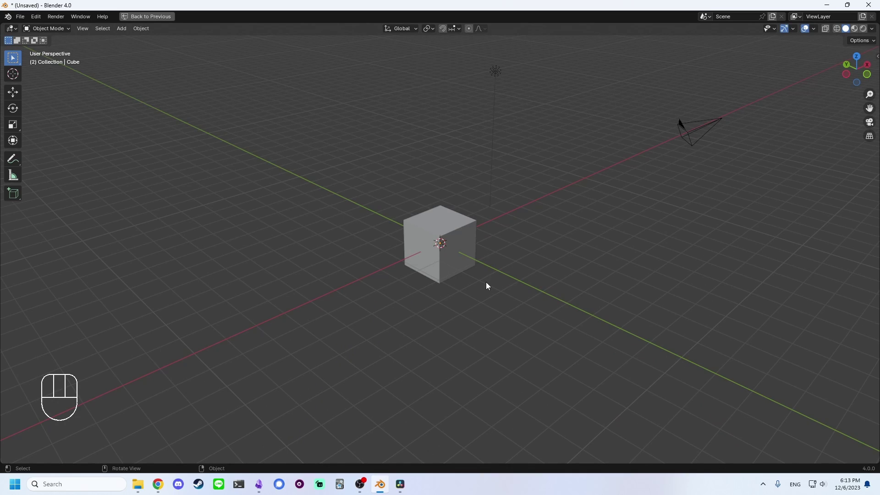